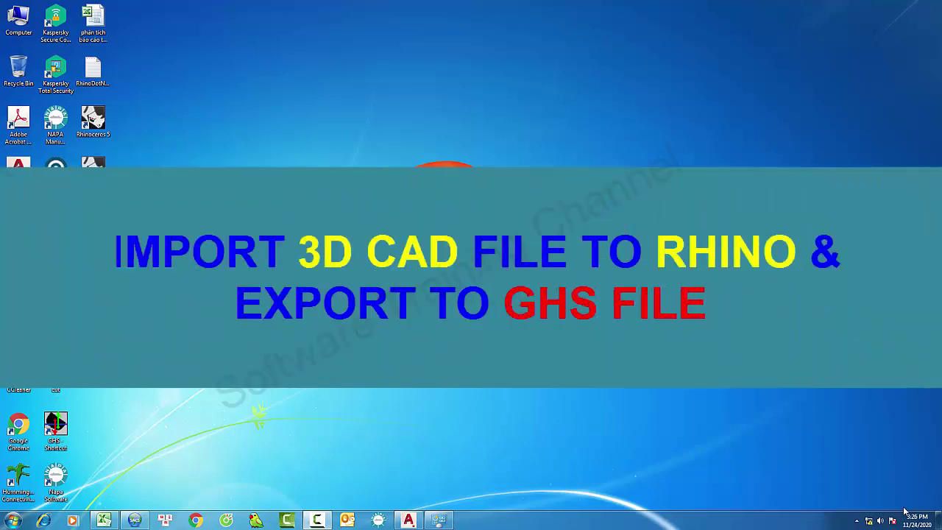
- In AutoCAD, switch the 3D hull model to Shaded display with SHADEMODE and orbit to inspect it
left_click(409, 521)
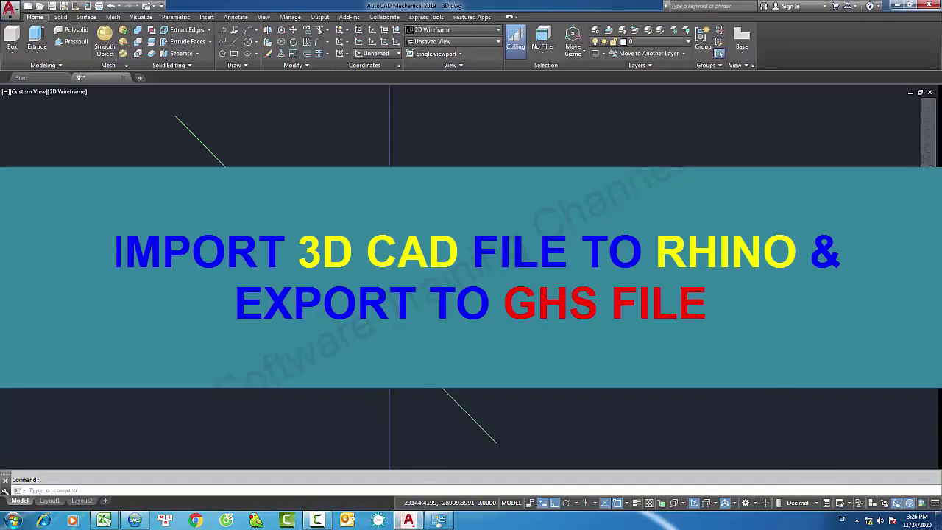
mouse_move(429, 388)
middle_mouse_down()
mouse_move(407, 312)
mouse_move(389, 310)
middle_mouse_up()
type("sha")
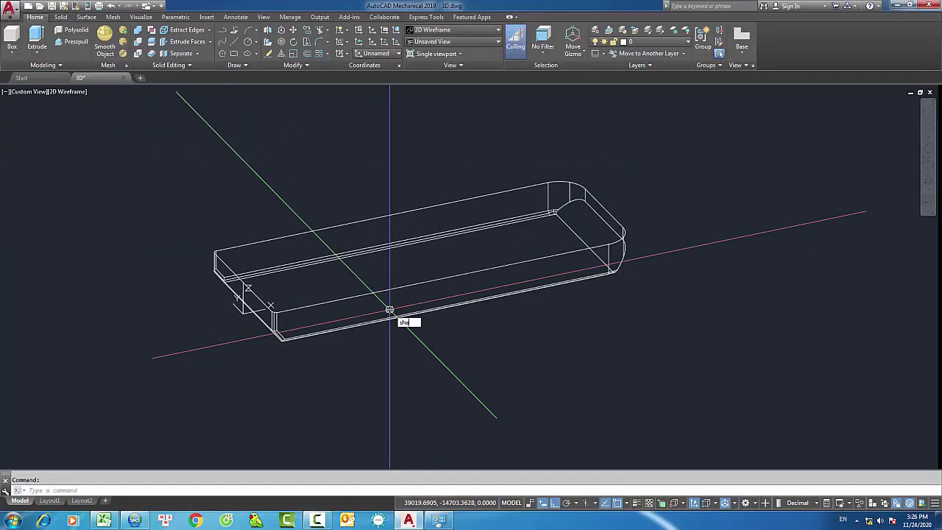
key("Return")
type("s")
key("Return")
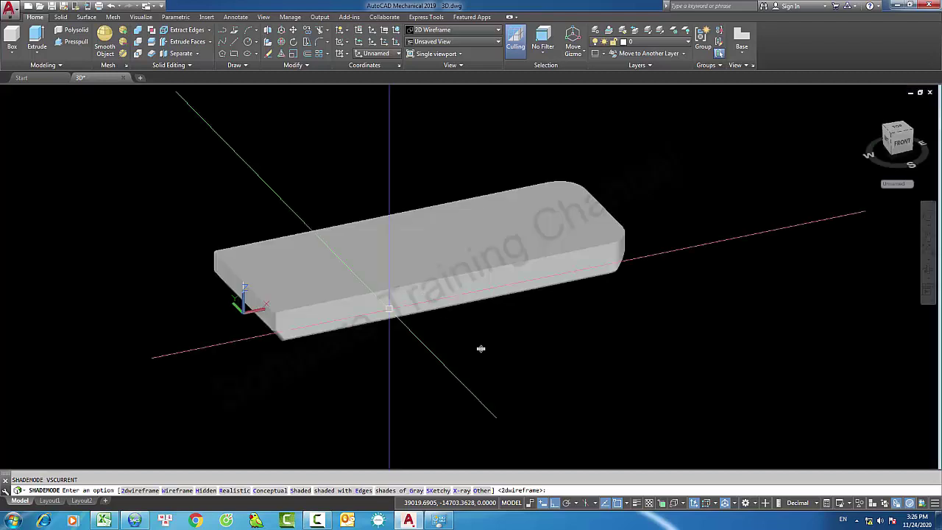
type("s")
key("Return")
mouse_move(484, 337)
middle_mouse_down("shift")
mouse_move(501, 272)
mouse_move(484, 336)
mouse_move(492, 353)
mouse_move(777, 210)
middle_mouse_up("shift")
- Minimize AutoCAD and launch Rhinoceros 5 from the Start menu
left_click(896, 5)
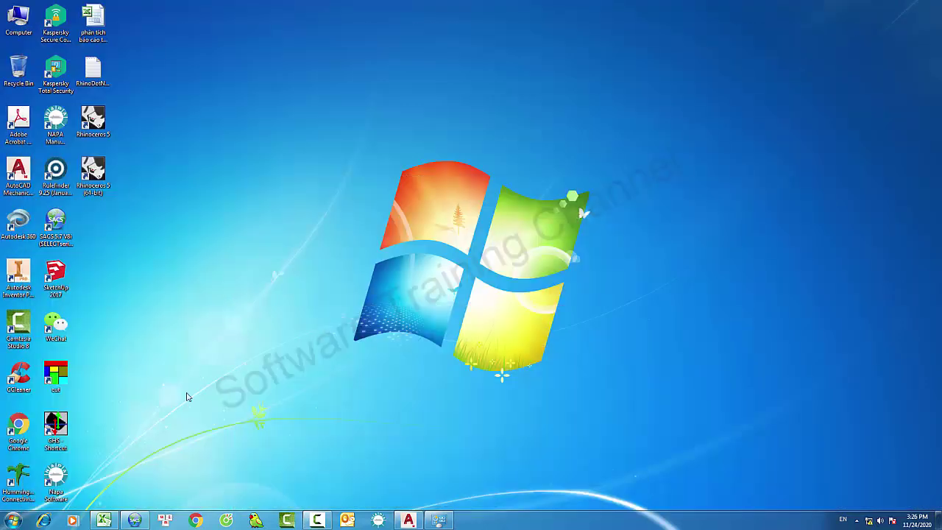
left_click(14, 521)
left_click(40, 423)
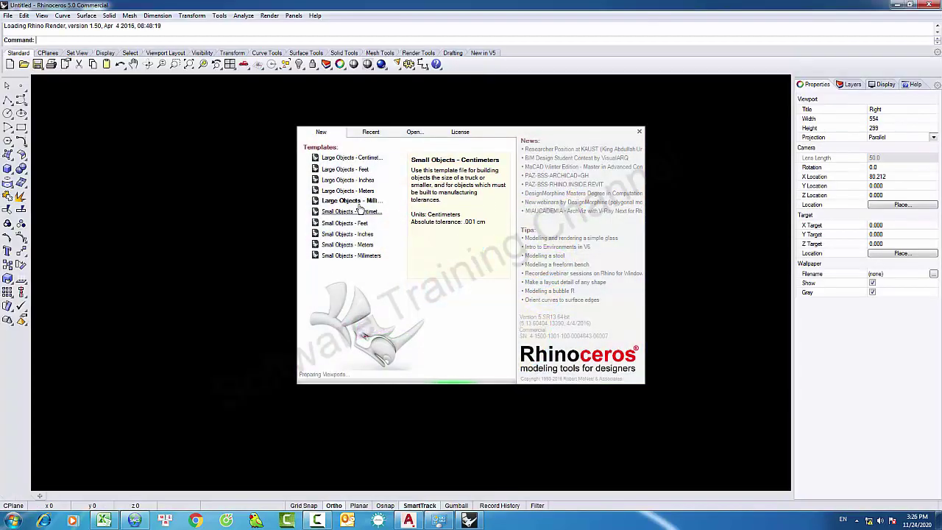
- Start a model from the Large Objects – Millimeters template and activate the Top view
left_click(337, 255)
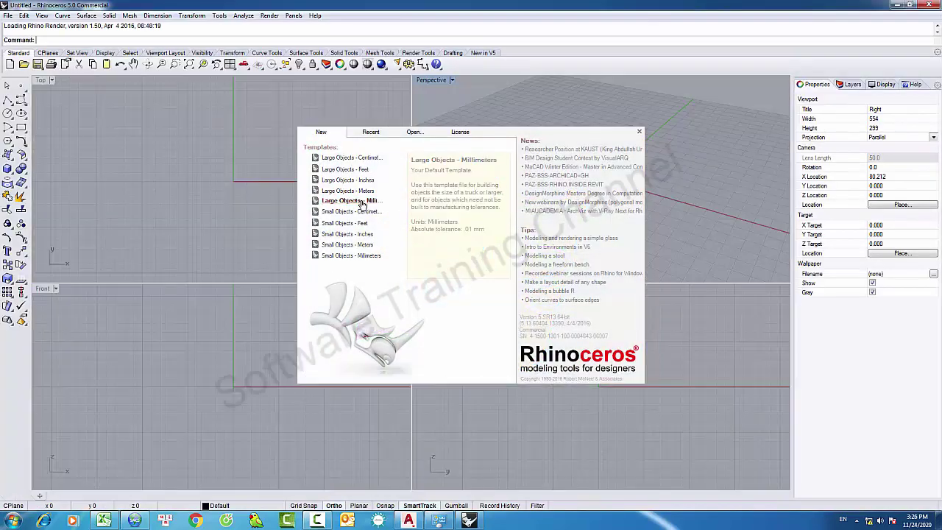
left_click(167, 175)
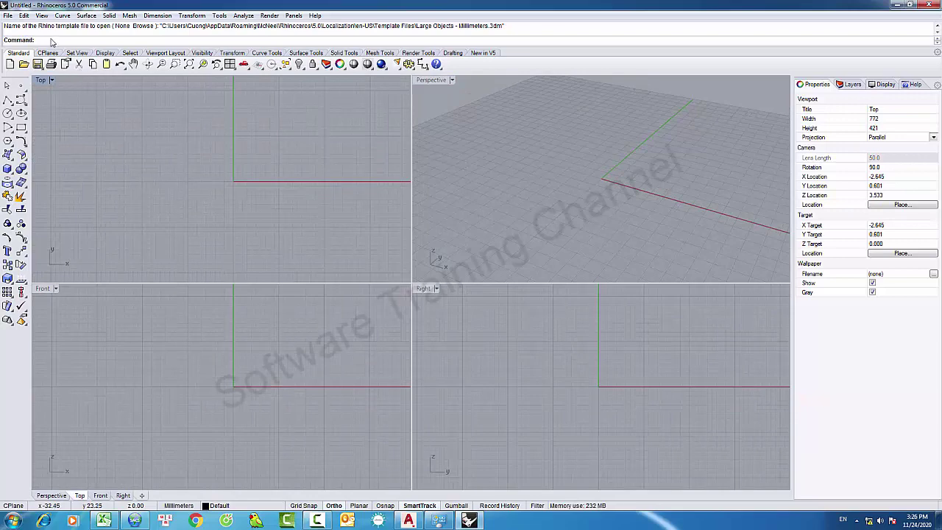
left_click(9, 16)
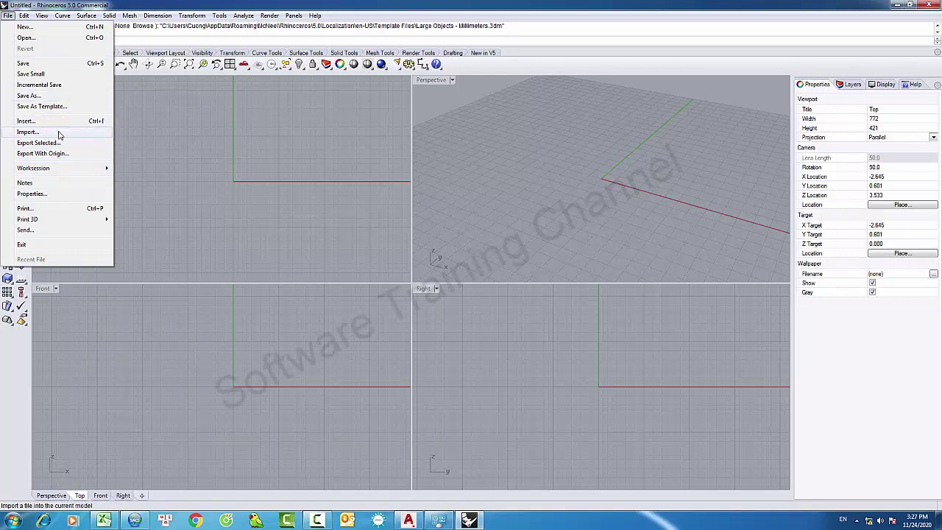
- Import 3D.dwg into Rhino with Double precision mesh settings
left_click(60, 132)
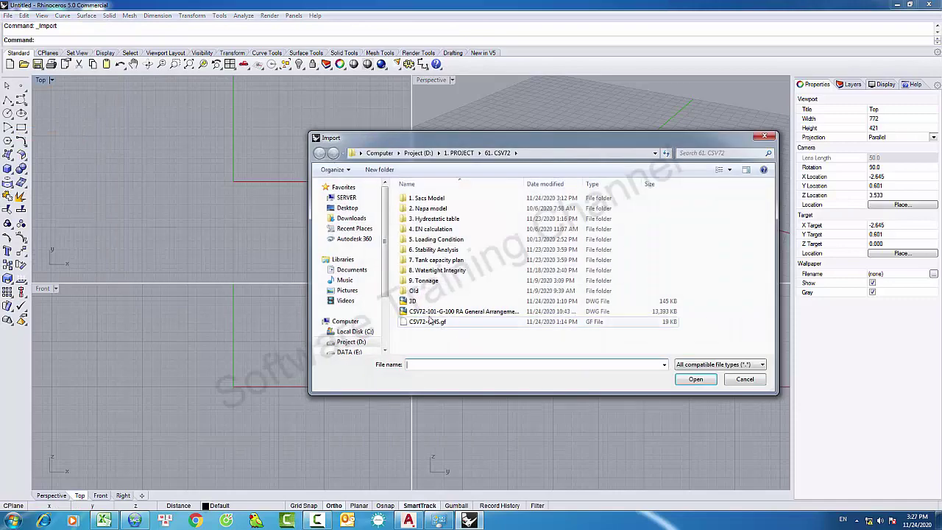
left_click(413, 301)
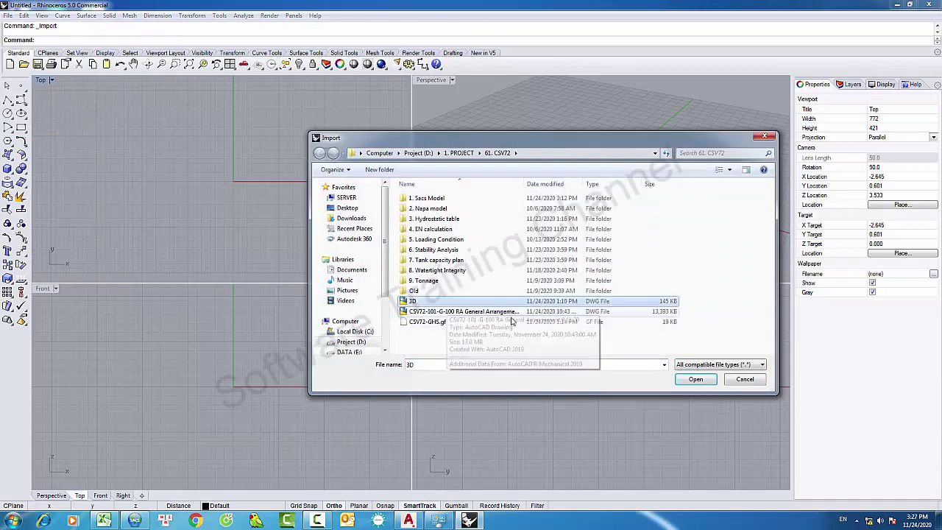
left_click(695, 379)
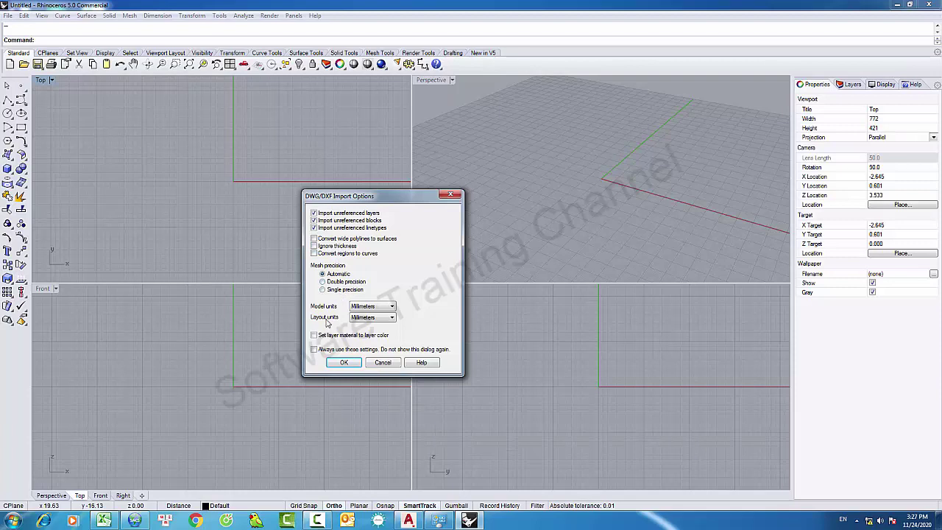
left_click(323, 282)
left_click(343, 364)
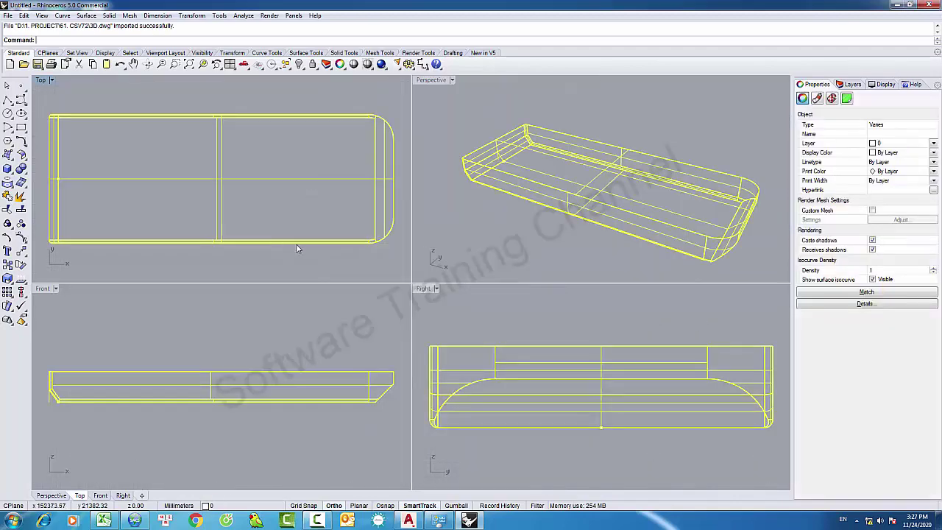
left_click(558, 249)
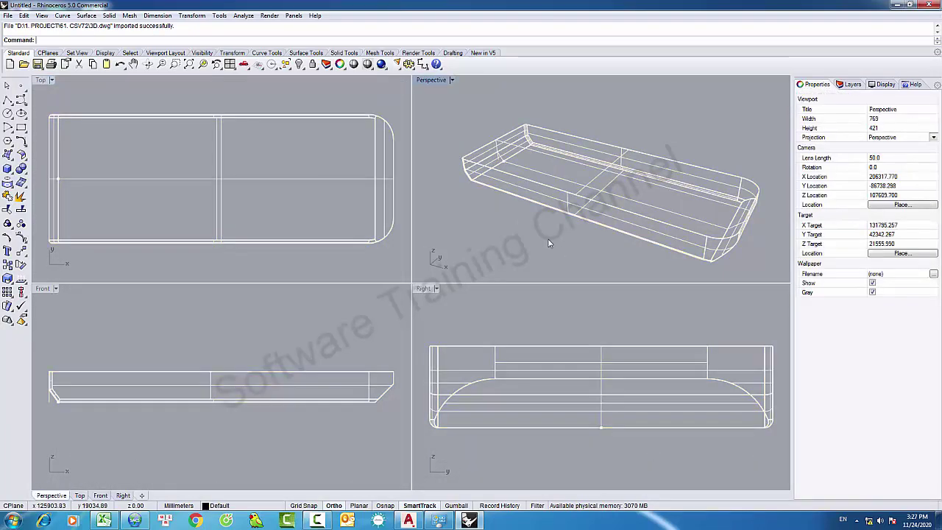
left_click(380, 65)
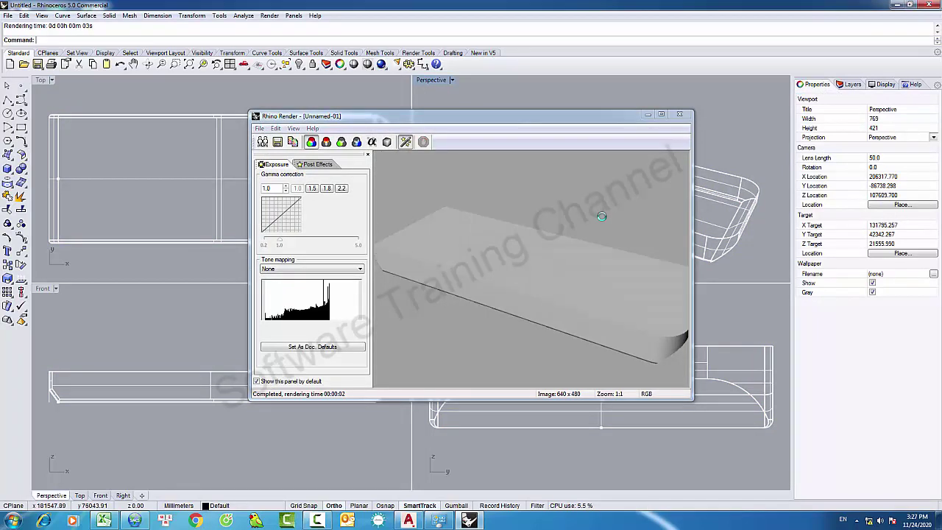
scroll(437, 216, "down", 2)
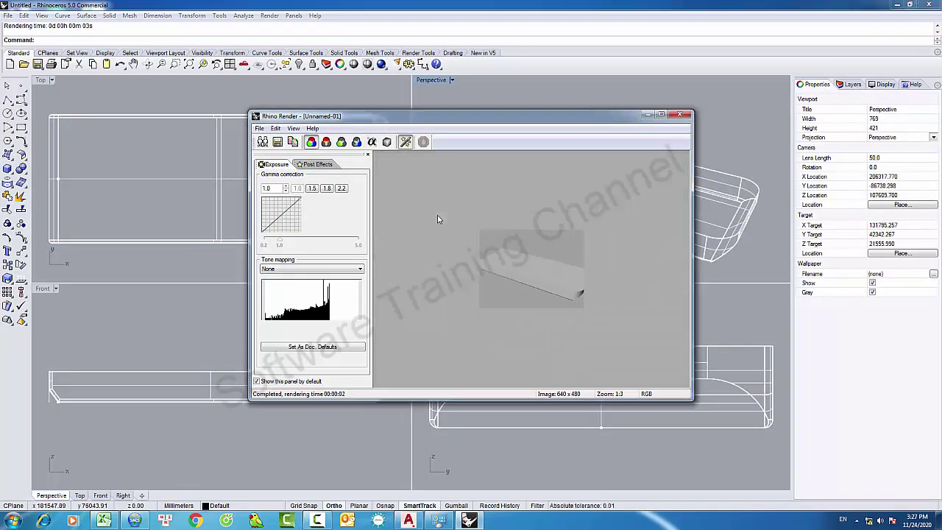
scroll(565, 283, "up", 2)
left_click(679, 115)
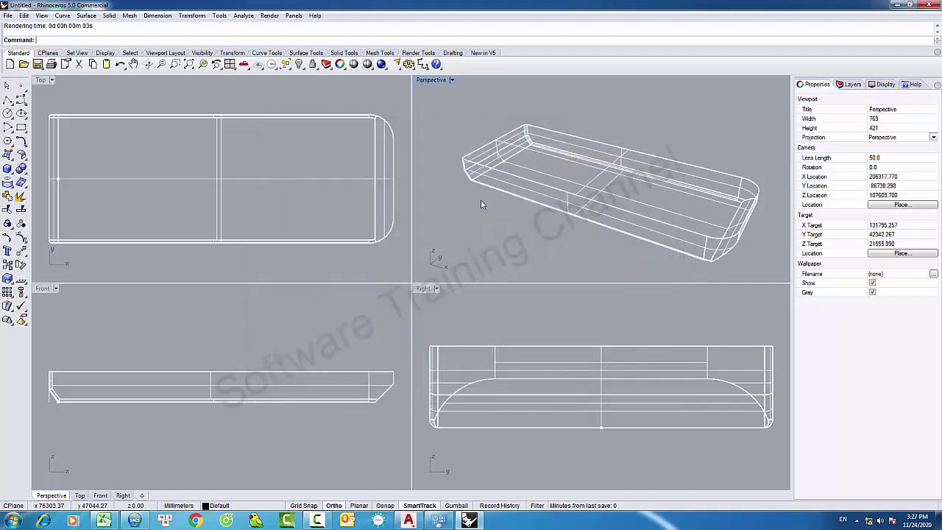
middle_click(487, 225)
scroll(453, 177, "down", 1)
left_click(354, 65)
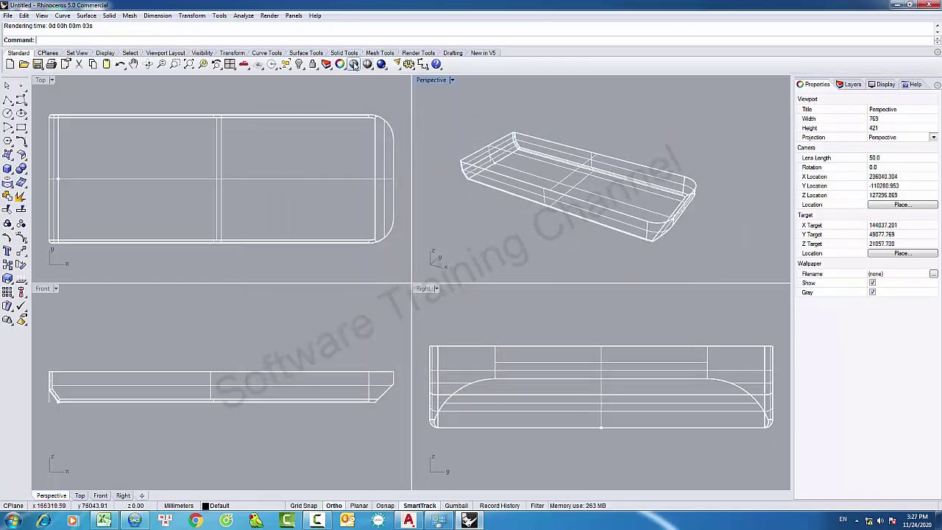
middle_click(543, 209)
mouse_move(478, 182)
right_mouse_down()
mouse_move(482, 127)
mouse_move(504, 98)
mouse_move(580, 126)
mouse_move(549, 143)
mouse_move(545, 157)
mouse_move(568, 175)
right_mouse_up()
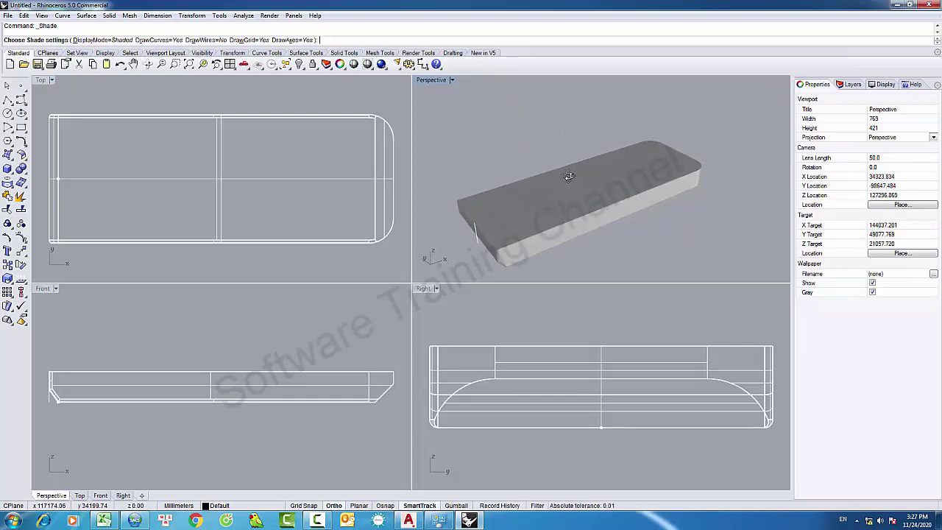
key("Return")
right_click_drag(514, 135, 500, 204)
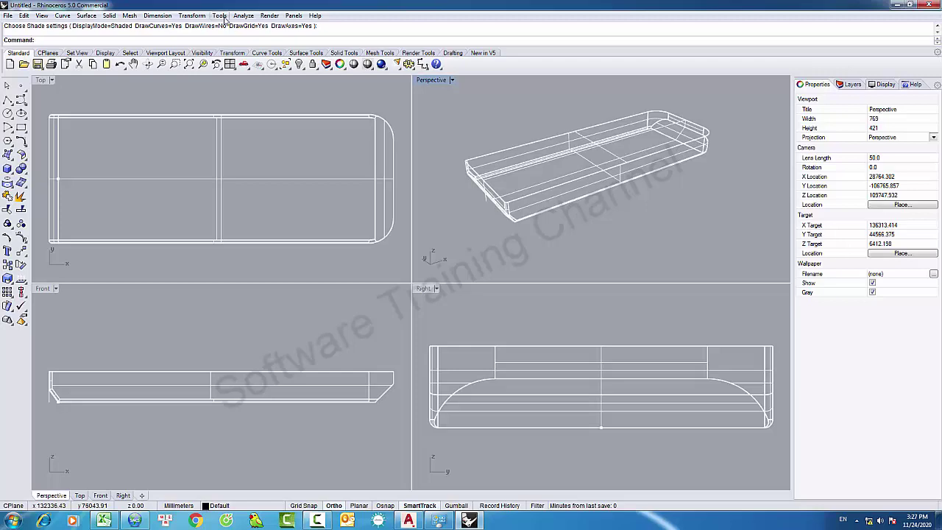
- Open Tools > Attach GHS Data and enter the title 'Export to GHS file'
left_click(222, 16)
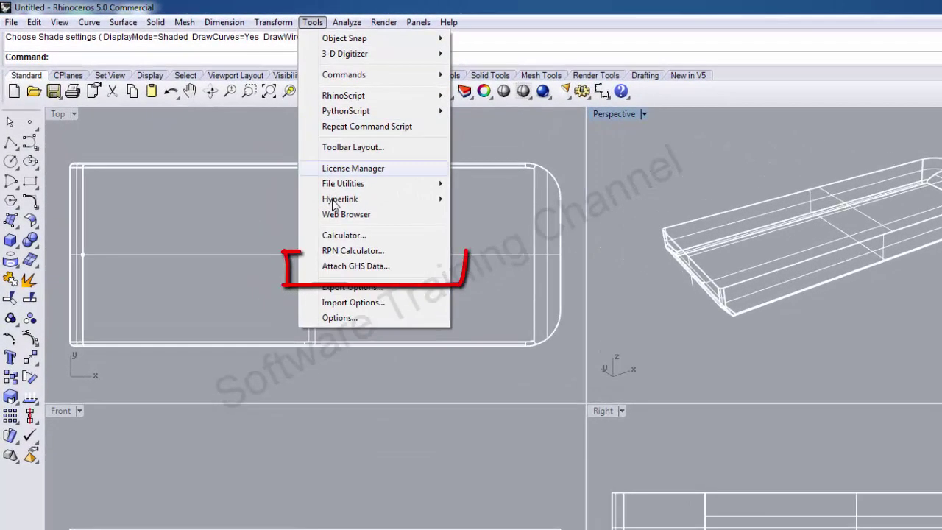
left_click(368, 269)
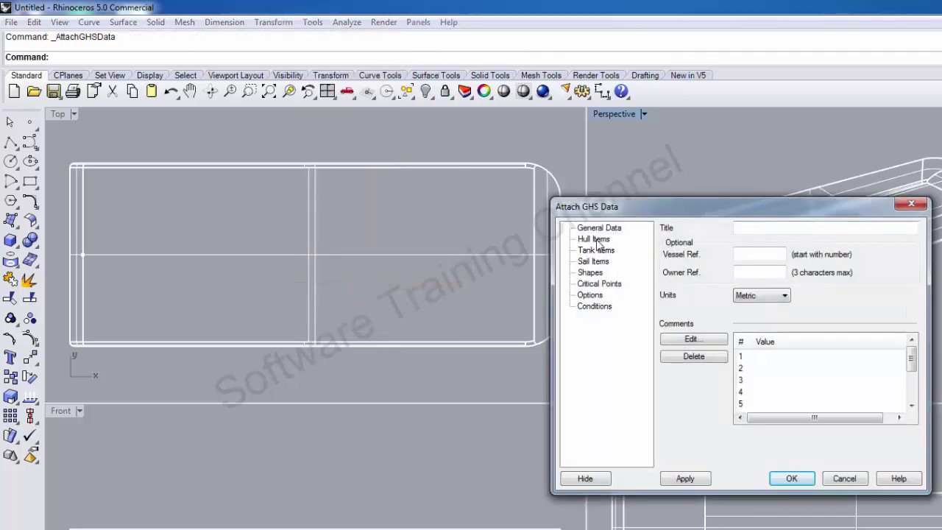
left_click(767, 228)
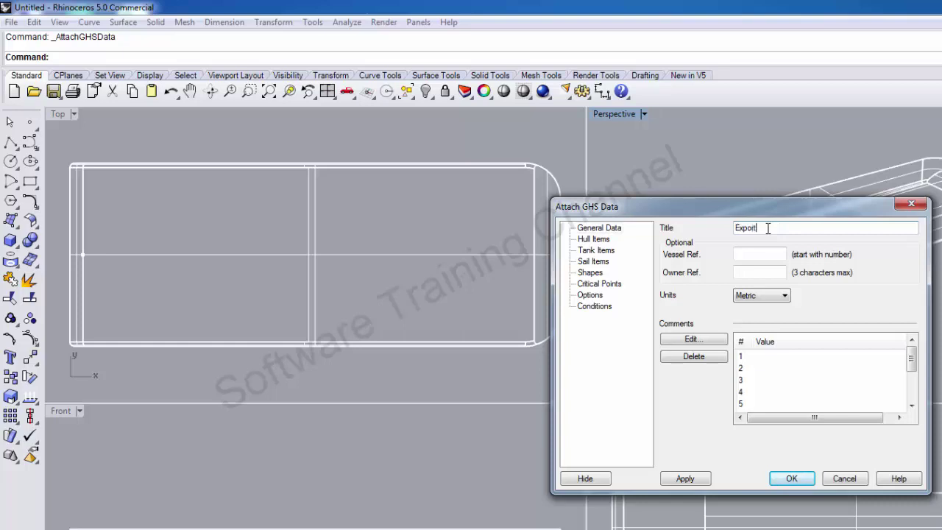
type(" to GHS file")
- Set vessel reference 1, fill in the owner reference, apply, and go to Hull Items
left_click(749, 254)
type("1")
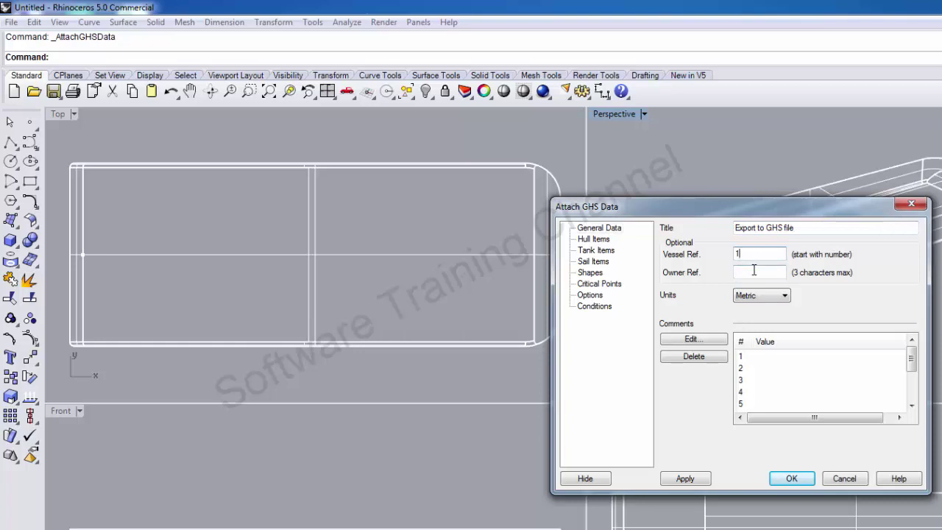
left_click(753, 270)
type("ABC")
left_click(674, 480)
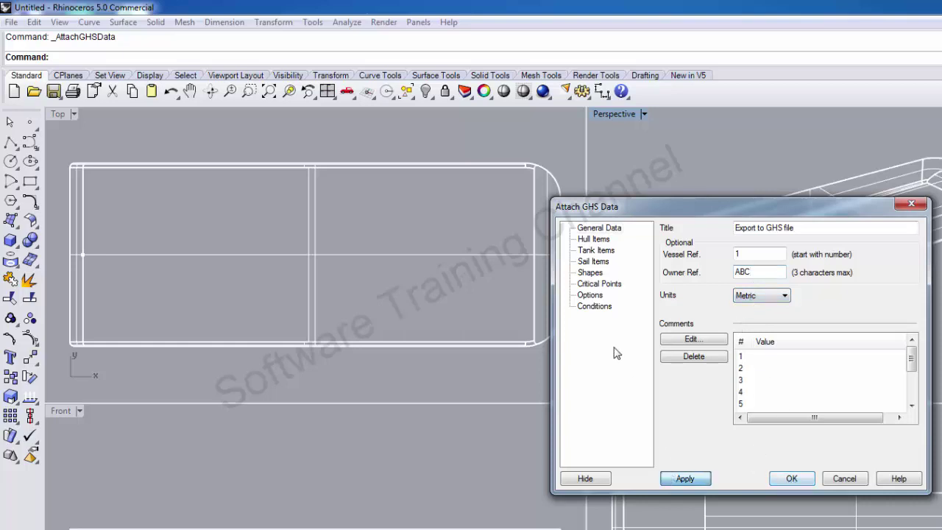
left_click(594, 242)
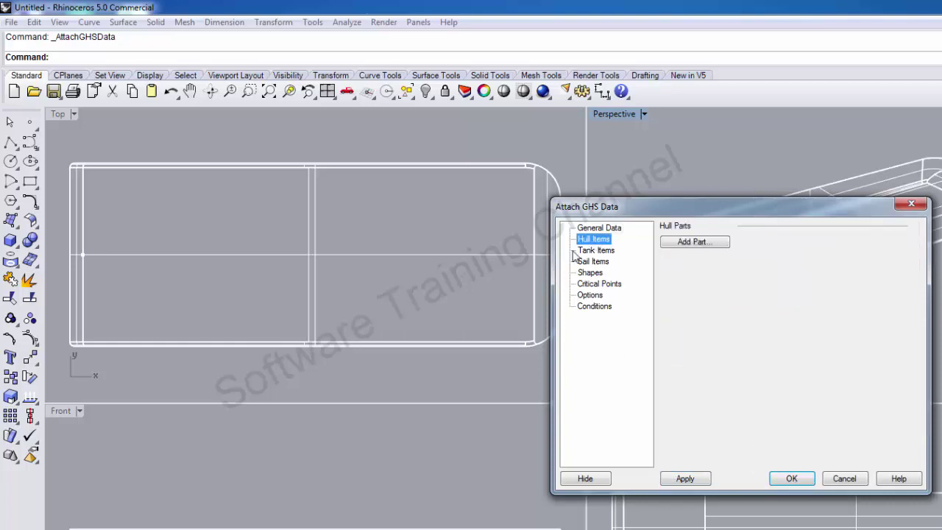
- Add the hull surface as a HULL component and try the Starboard and Centerline side options
left_click(694, 242)
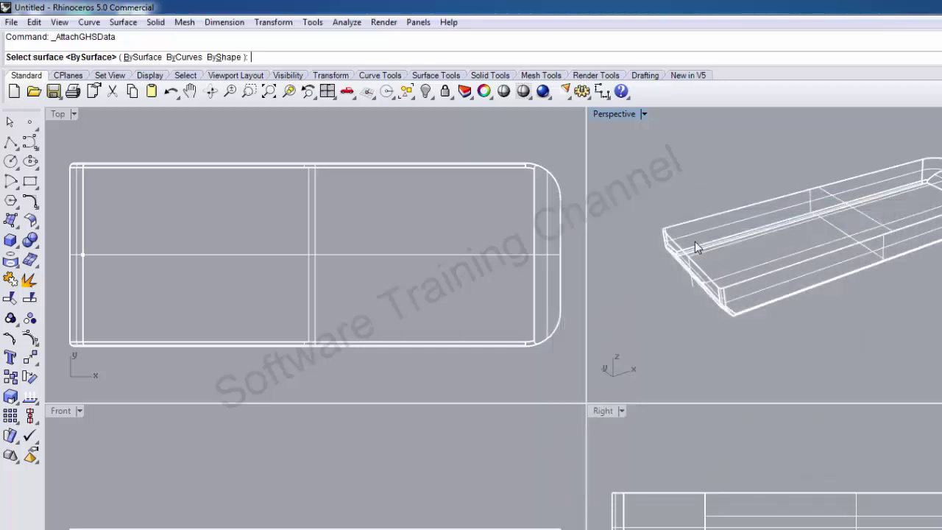
left_click(474, 345)
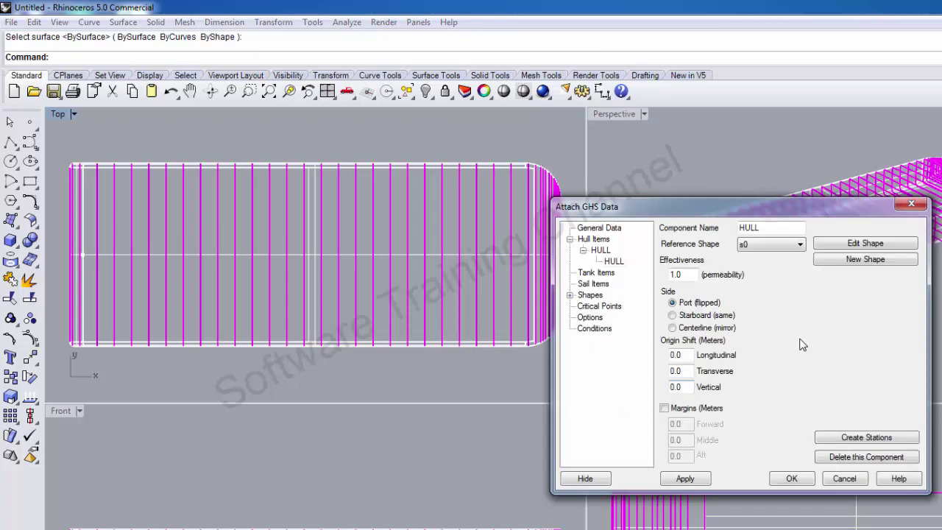
left_click(706, 320)
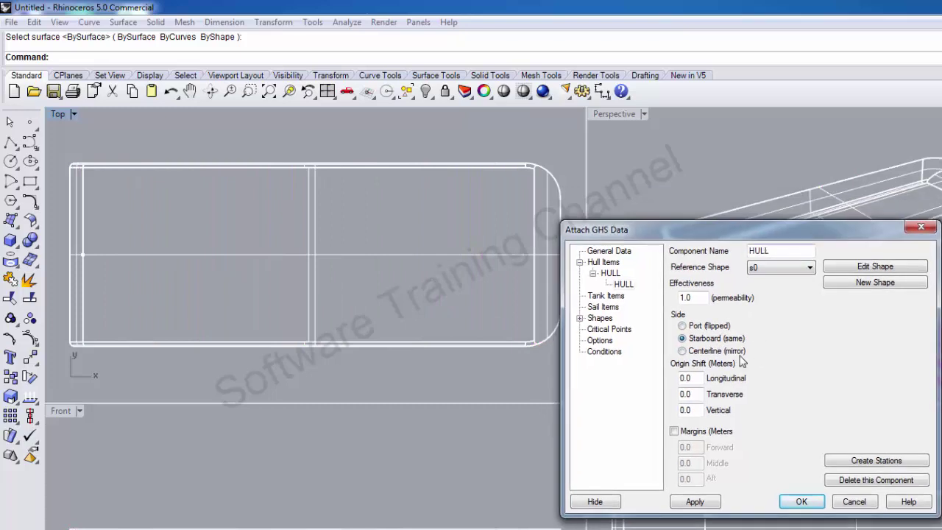
left_click(691, 354)
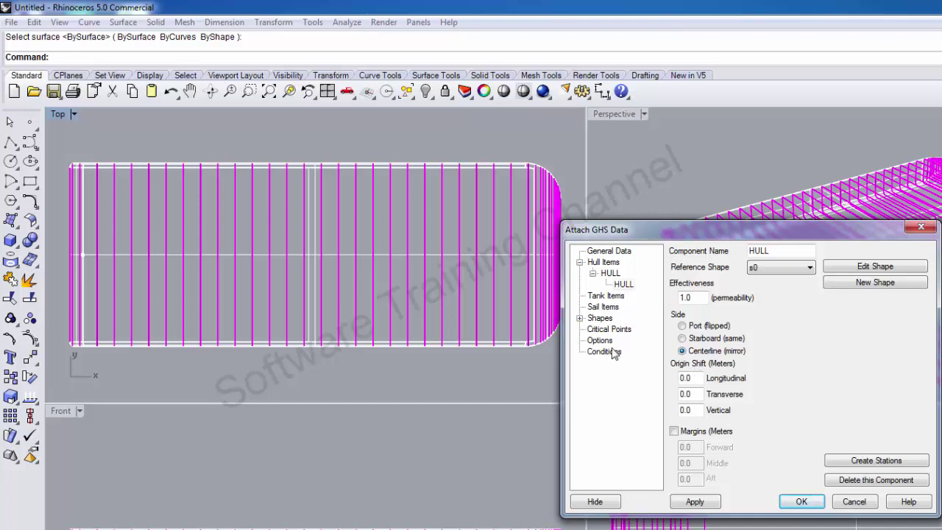
scroll(279, 303, "down", 3)
scroll(278, 309, "down", 3)
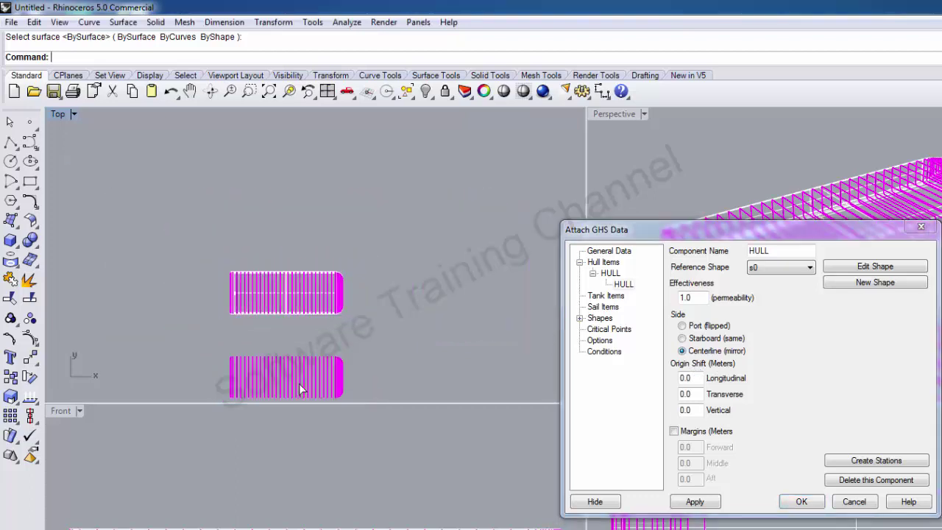
right_click_drag(298, 383, 285, 327)
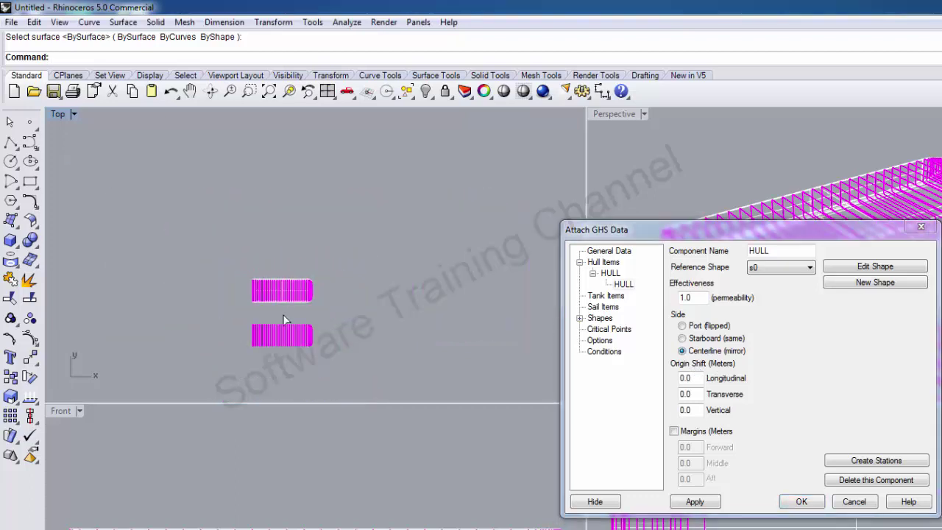
- Set the HULL component's side to Port (flipped) and apply it
left_click(697, 340)
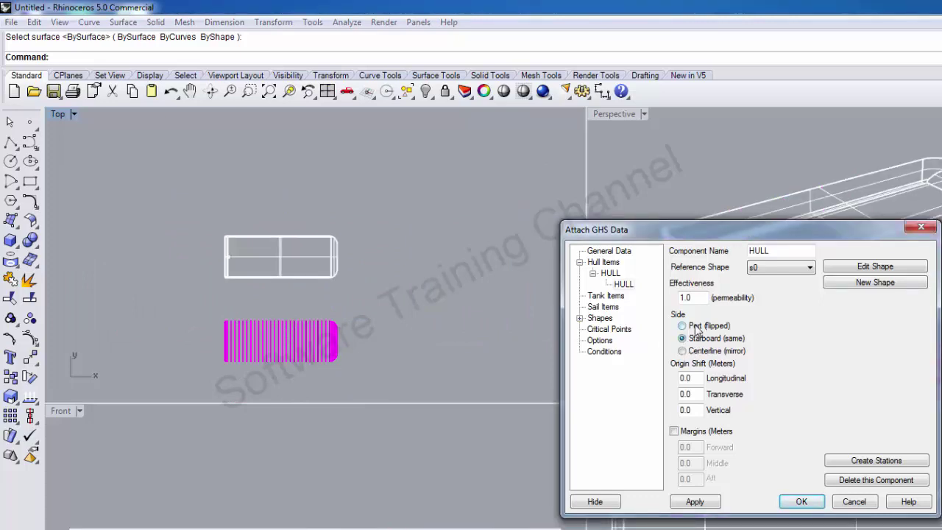
left_click(696, 328)
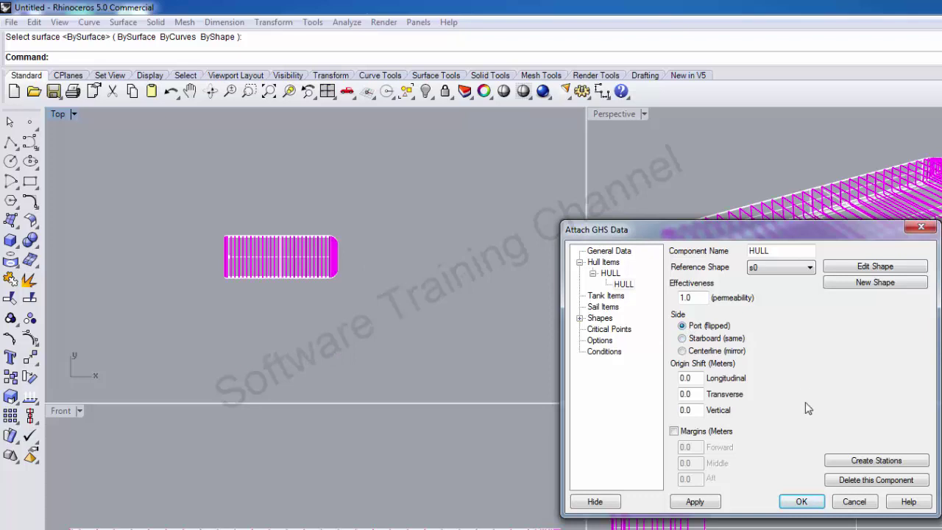
left_click(711, 506)
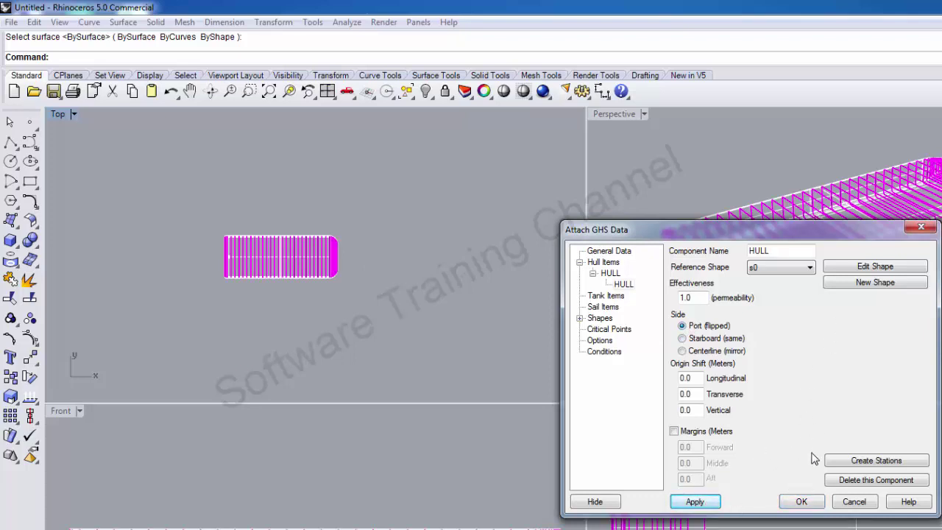
left_click(608, 297)
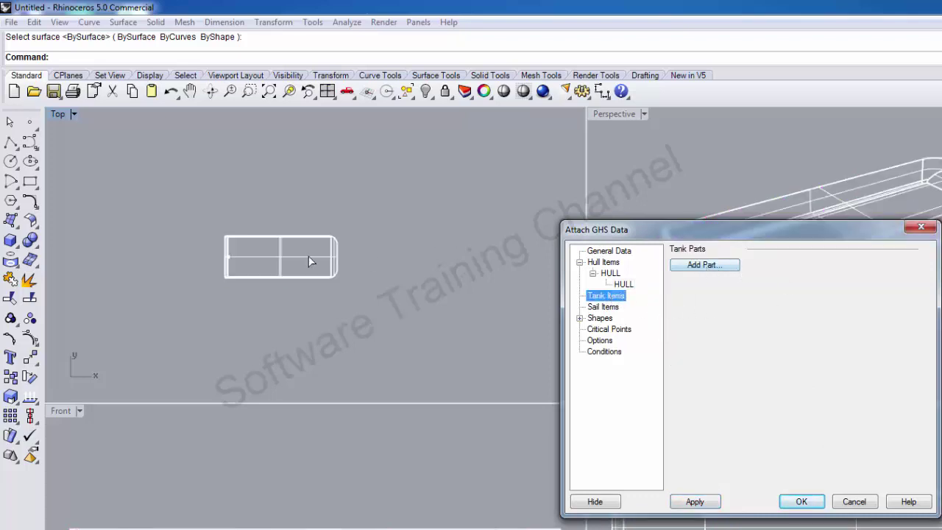
- Confirm the GHS data with OK and zoom in on the hull in the Top viewport
left_click(800, 501)
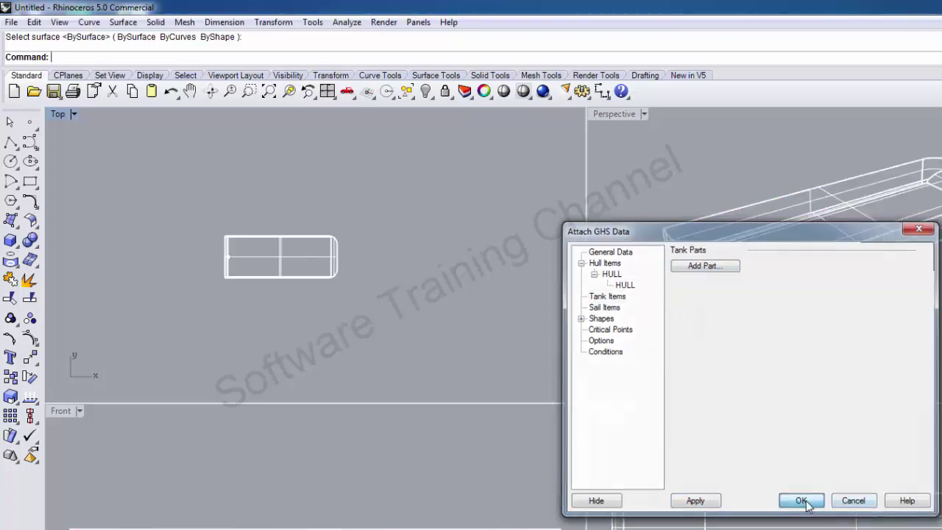
scroll(257, 231, "up", 2)
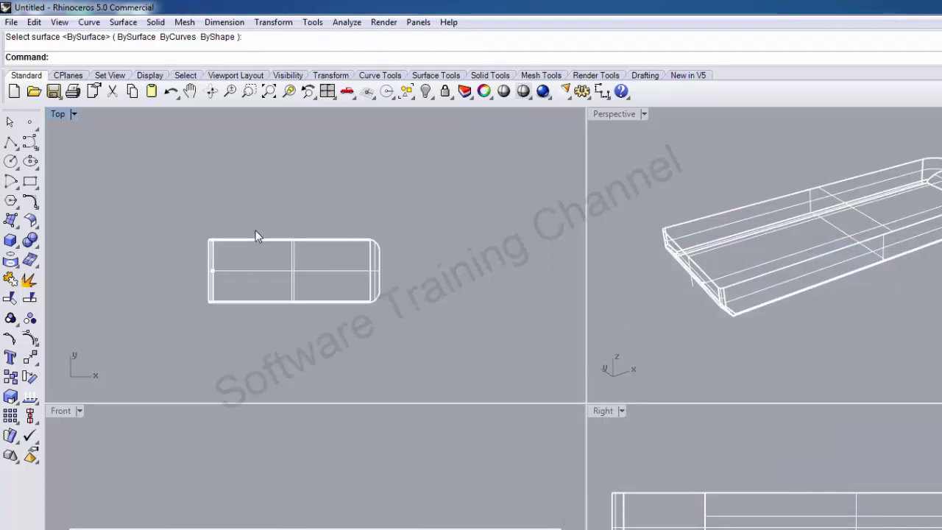
scroll(256, 230, "up", 3)
scroll(242, 313, "up", 1)
scroll(154, 234, "up", 1)
scroll(203, 306, "up", 1)
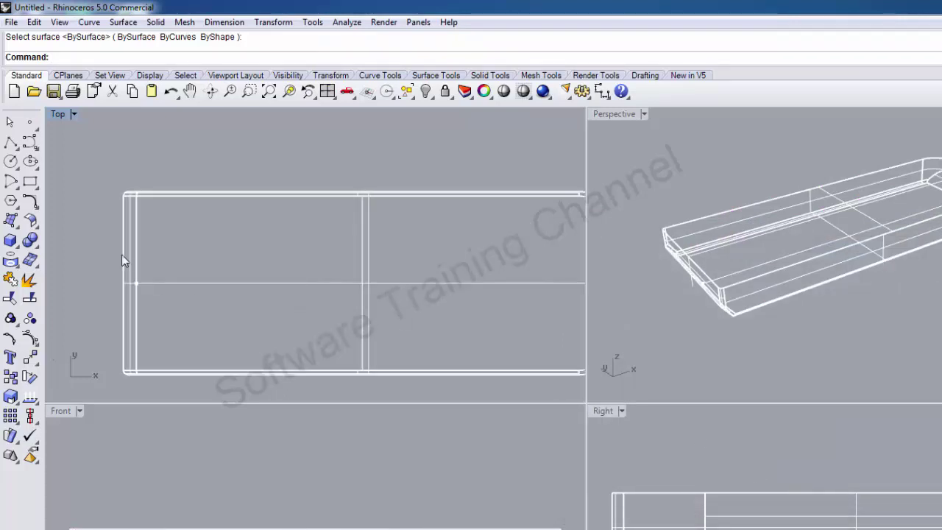
scroll(122, 254, "down", 1)
left_click(11, 22)
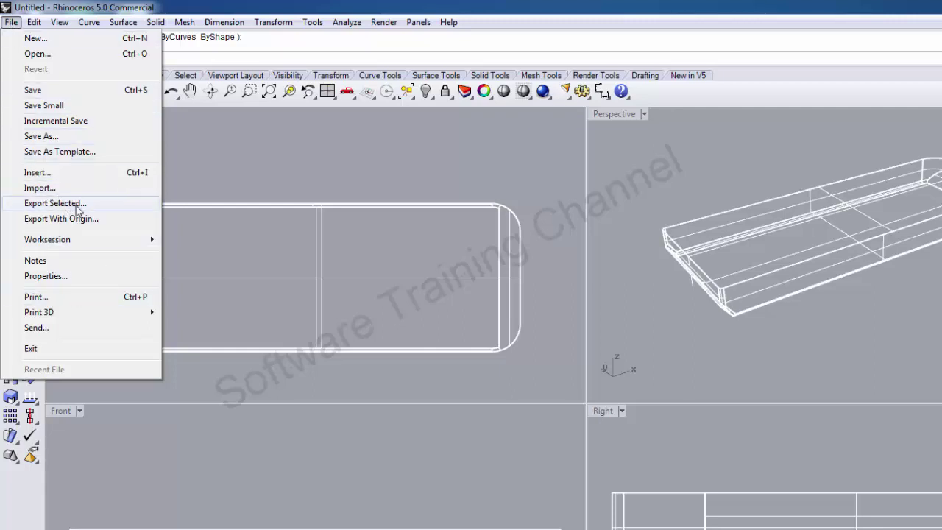
- Export Selected the hull as GHS Geometry (*.gf) to the Desktop named 'Training file'
left_click(76, 205)
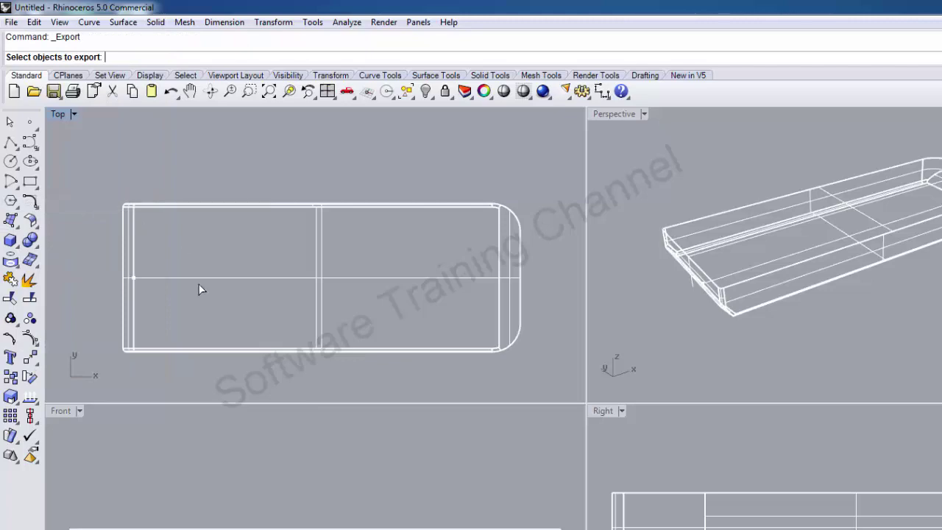
left_click(206, 350)
key("Return")
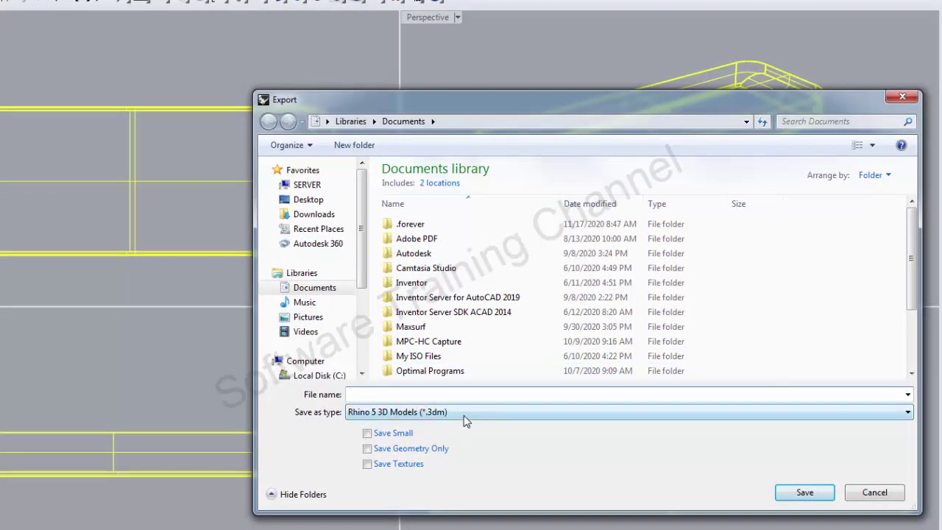
left_click(464, 413)
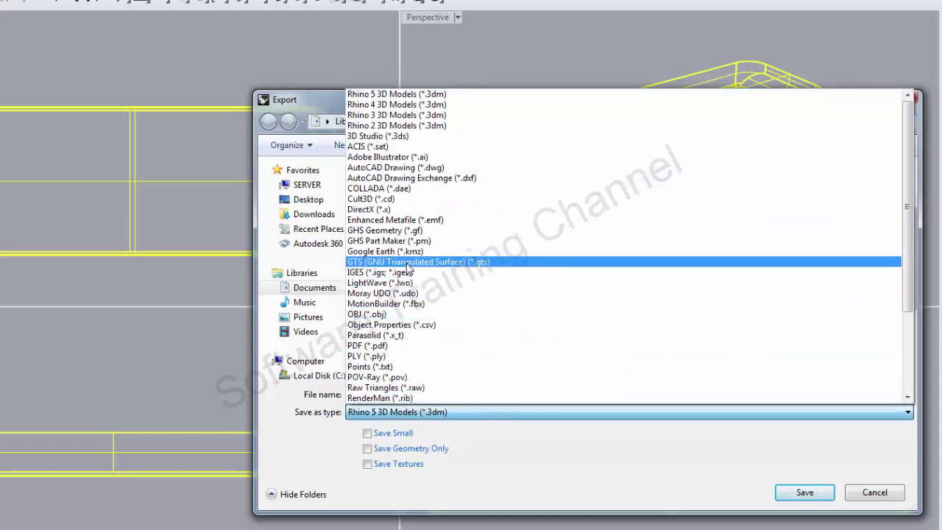
left_click(402, 230)
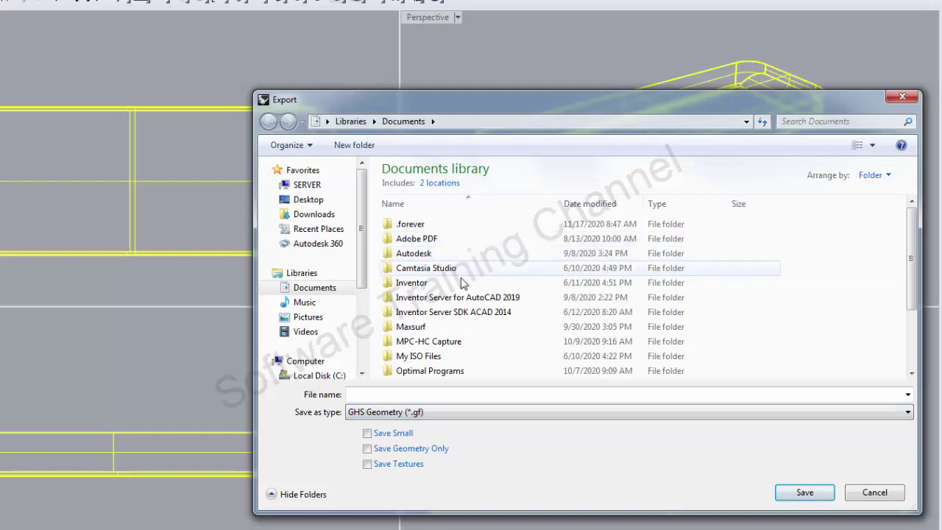
left_click(309, 199)
left_click(398, 393)
type("Training file")
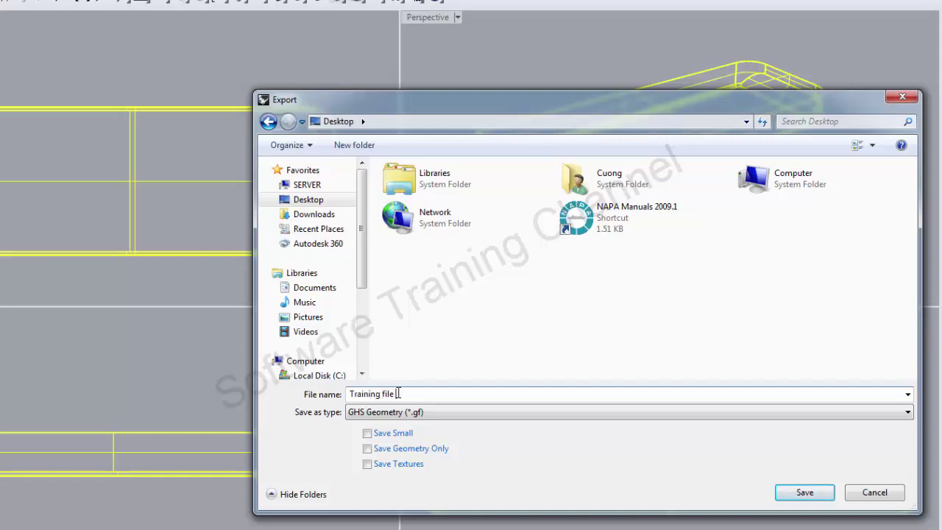
left_click(803, 493)
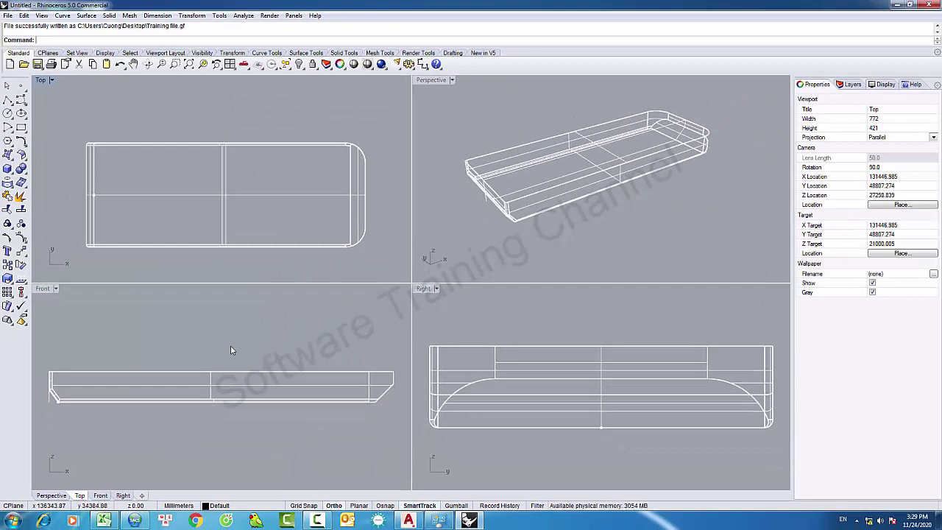
- Launch GHS from the Start menu and exit the GHS Executive panel
left_click(270, 332)
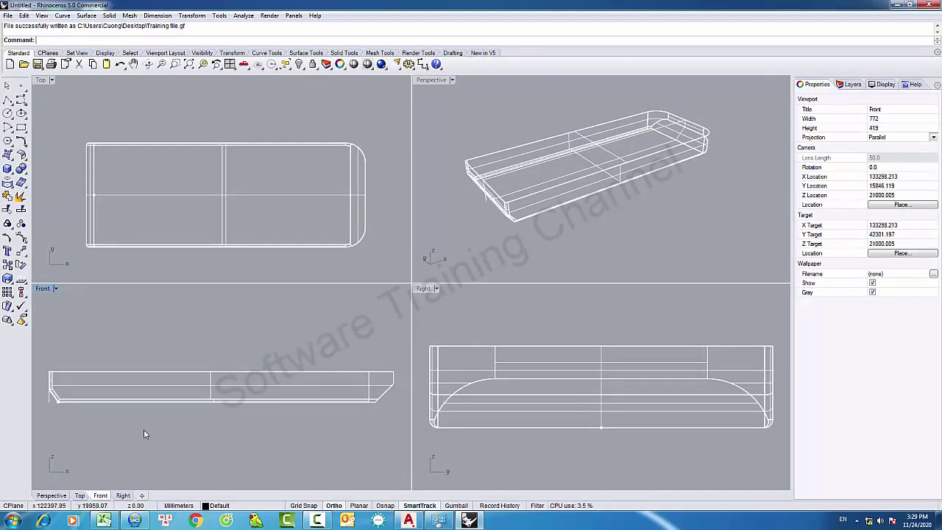
left_click(14, 520)
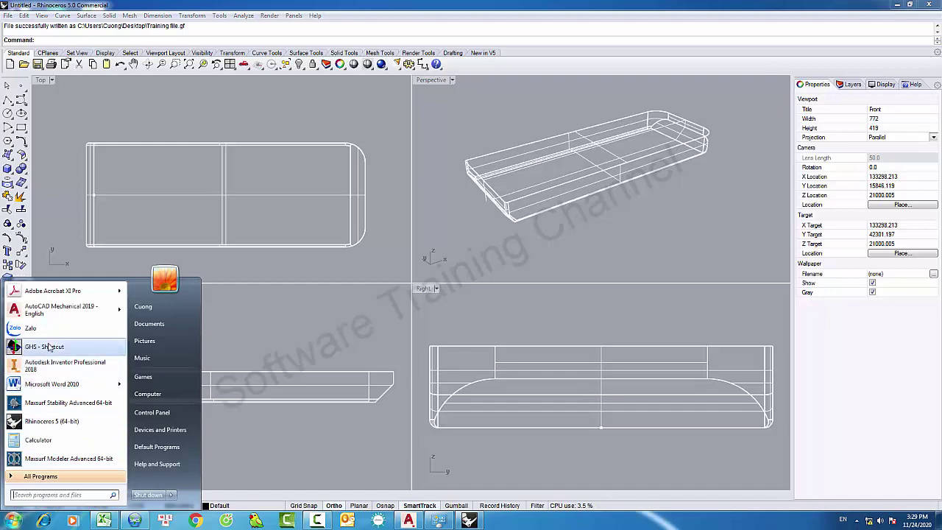
left_click(49, 346)
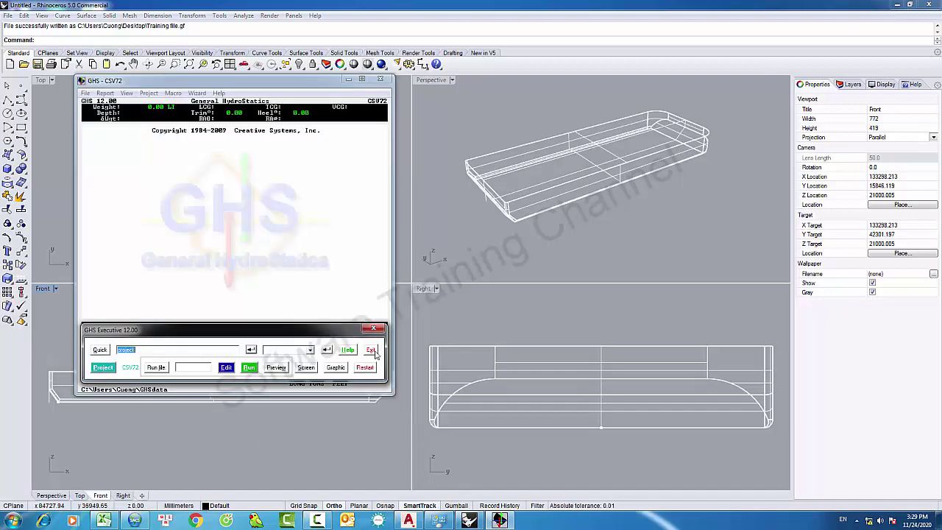
left_click(371, 350)
left_click(85, 94)
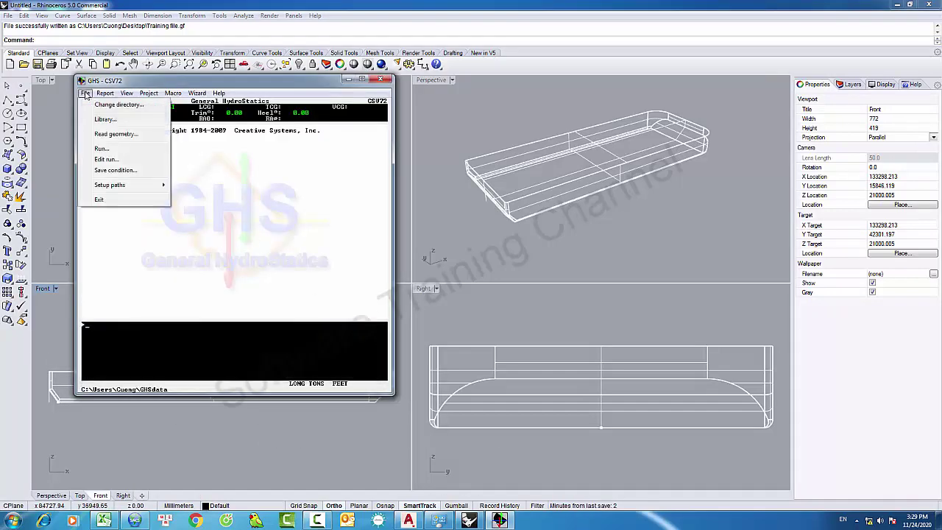
- Read geometry from Desktop 'Training file.gf' in GHS: 43 stations, 1253 points loaded
left_click(118, 135)
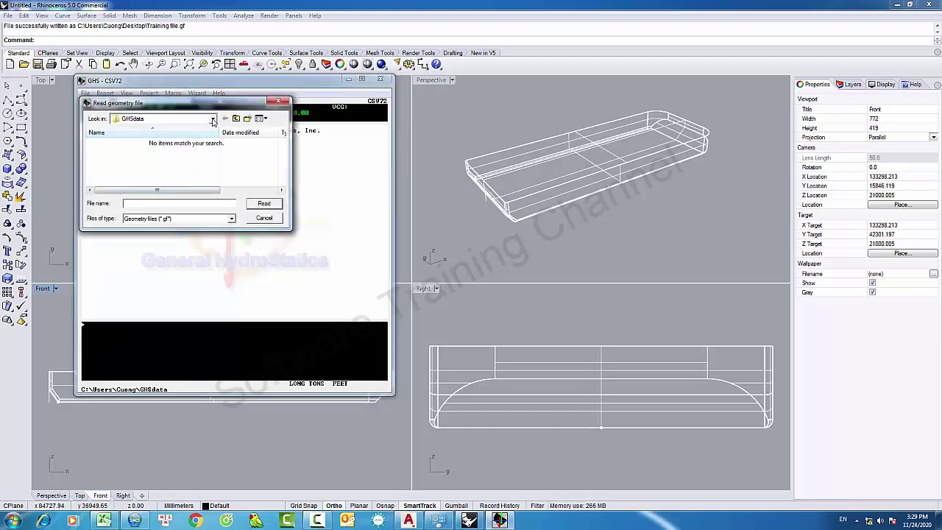
left_click(156, 118)
left_click(147, 130)
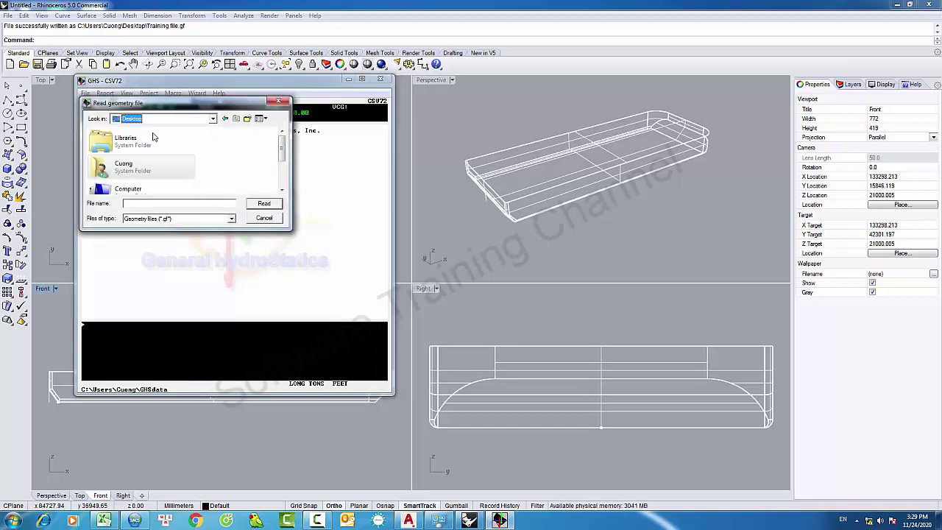
left_click(284, 190)
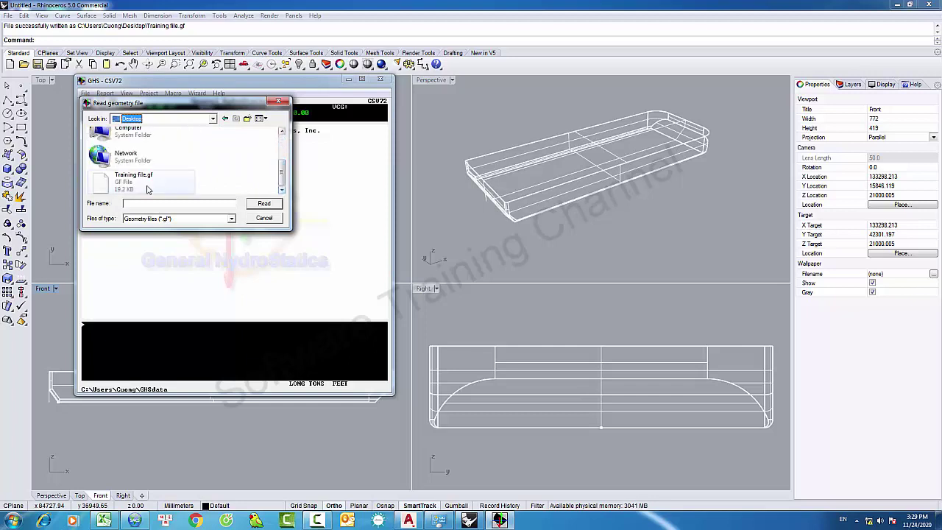
left_click(140, 184)
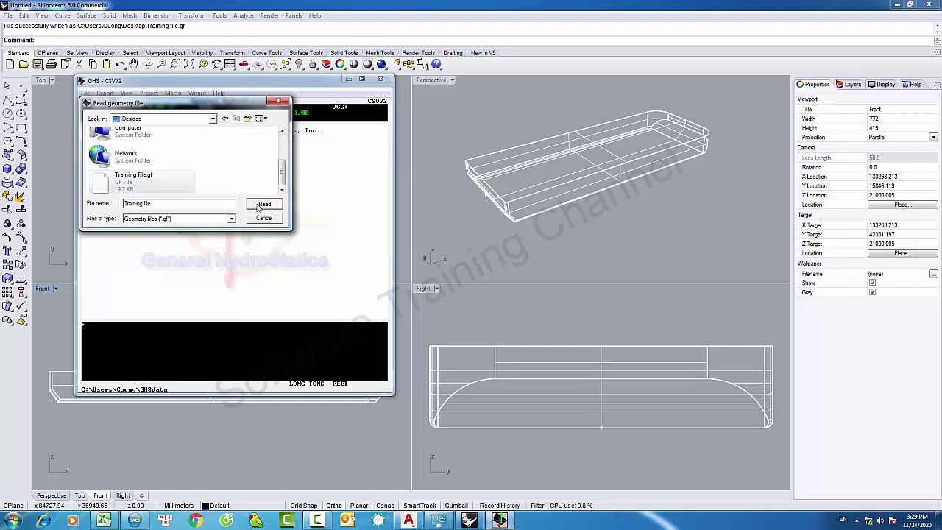
left_click(264, 203)
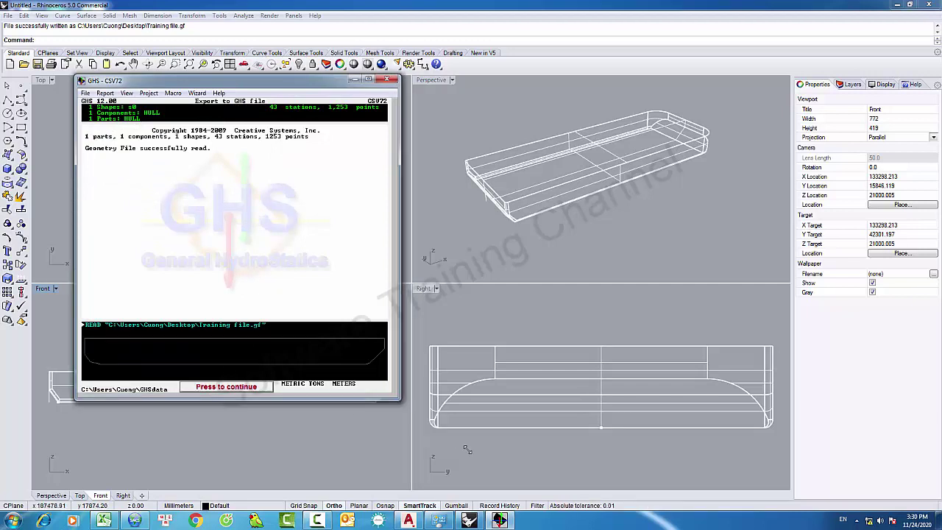
left_click_drag(393, 395, 502, 475)
left_click(296, 462)
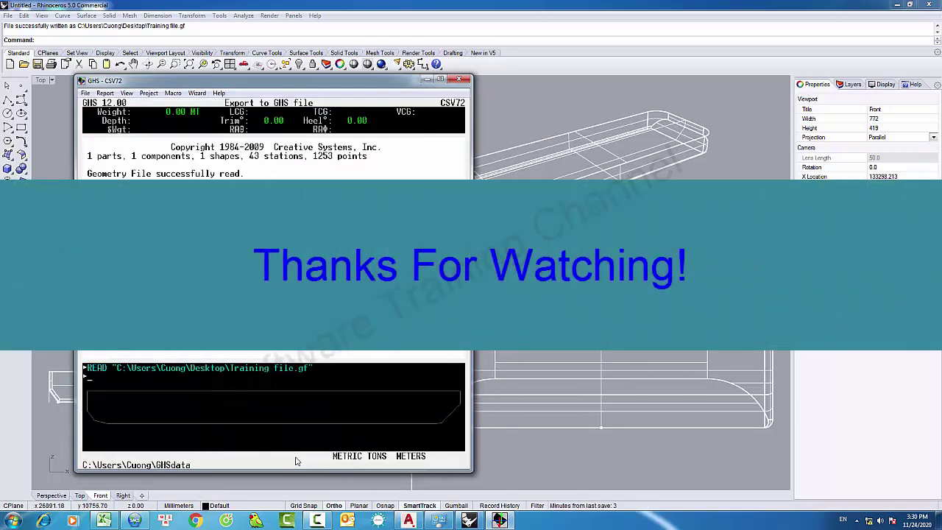